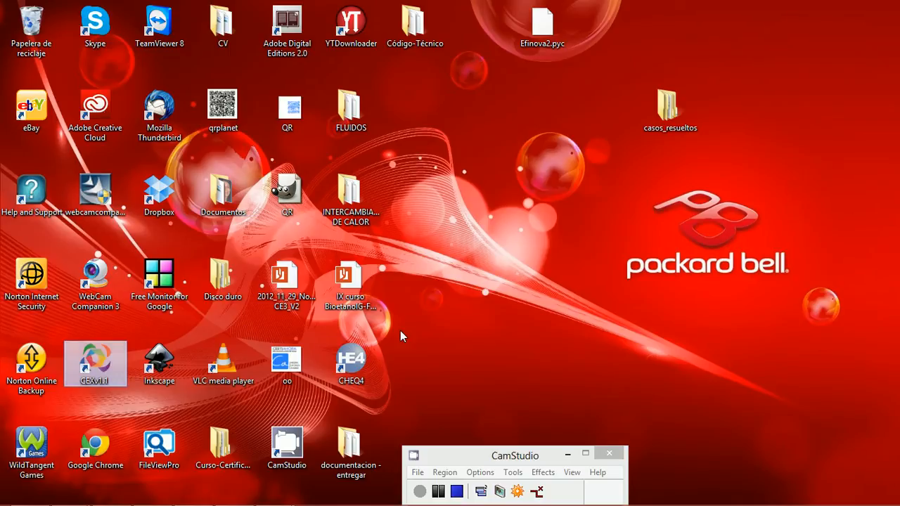
Step: Start a residential project in CE3X, look at its general data form, and close the project window
click(383, 299)
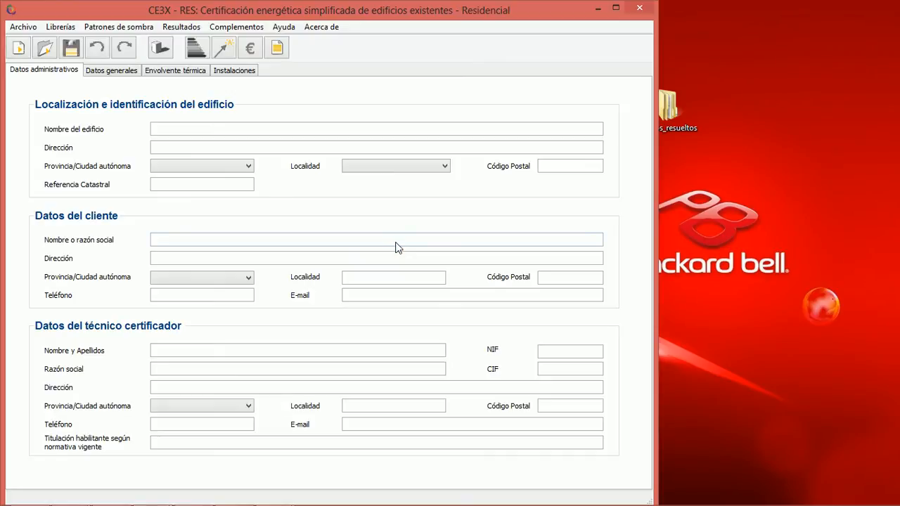
click(129, 73)
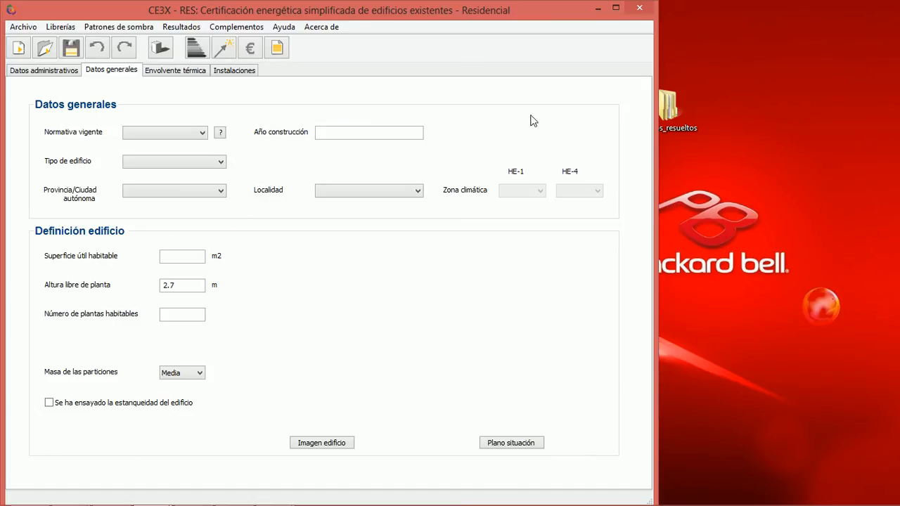
click(640, 11)
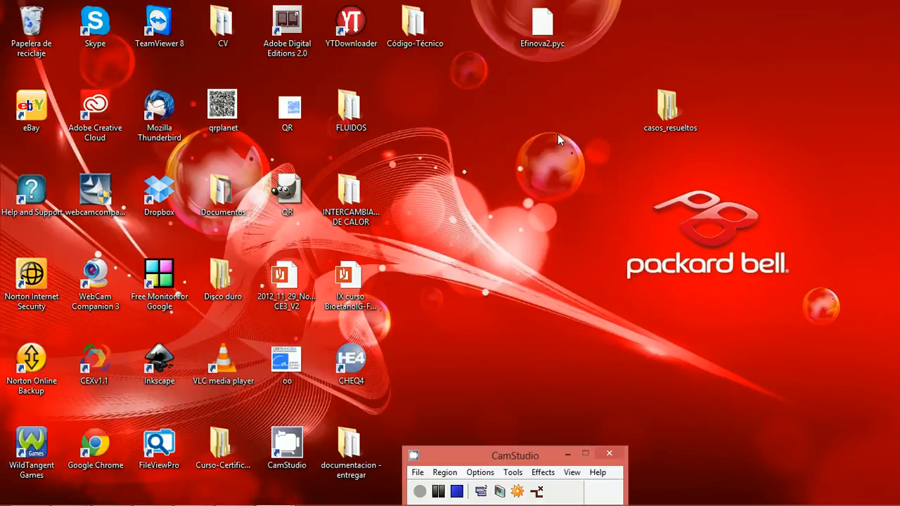
Step: Switch to the open Pequeño terciario project in CE3X and view its administrative data and general data
mouse_move(342, 503)
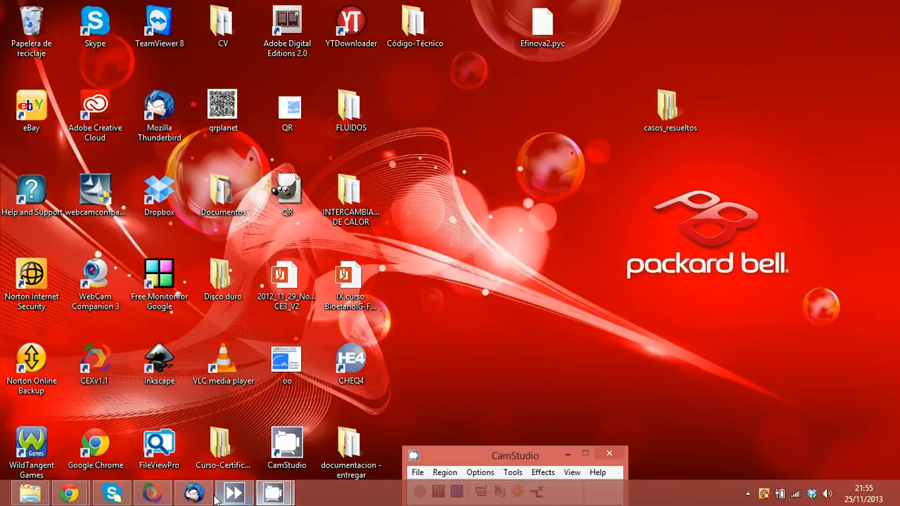
click(152, 493)
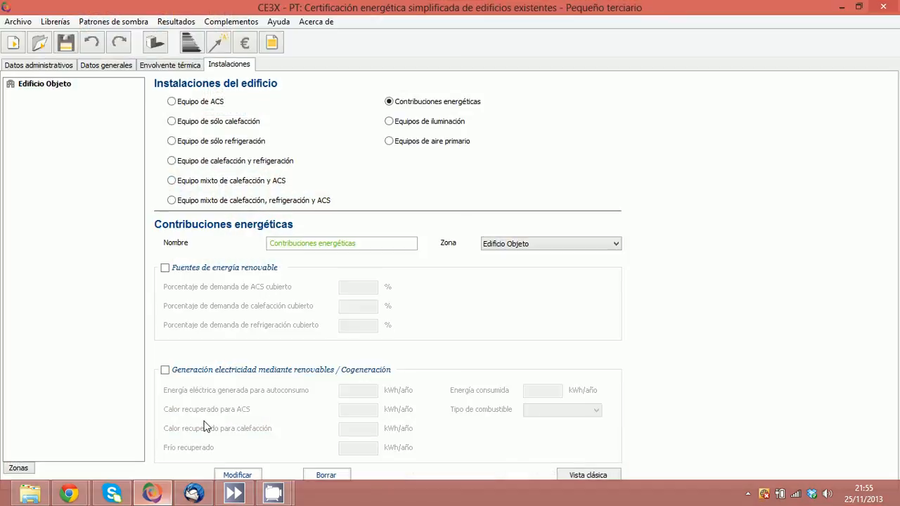
click(70, 69)
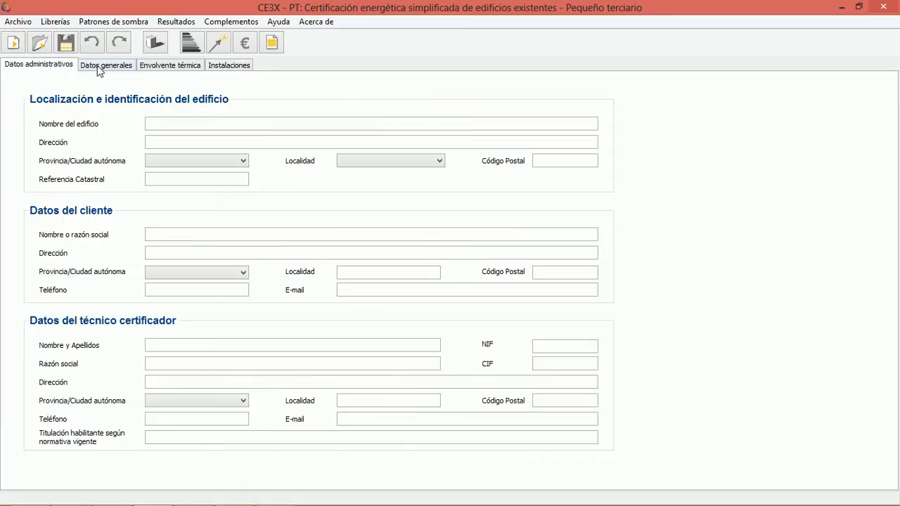
click(99, 66)
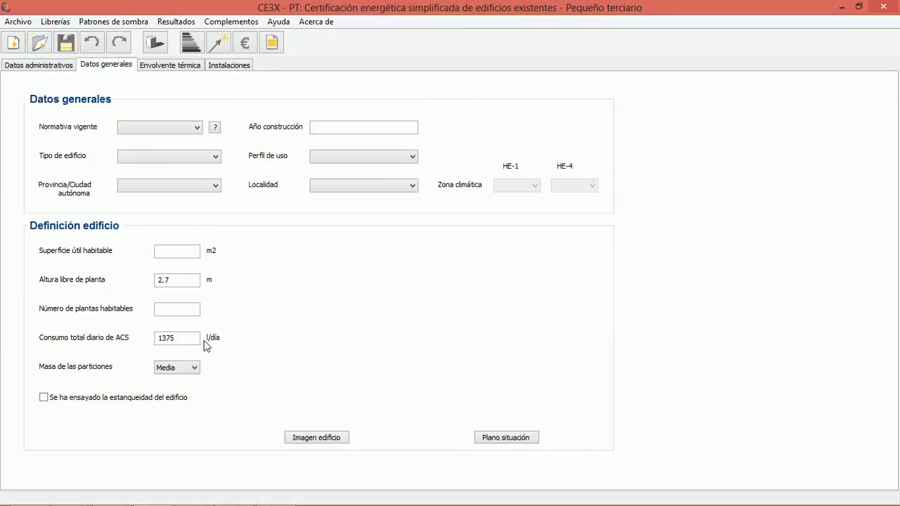
Step: Highlight the total daily ACS consumption value in the building definition
double_click(156, 337)
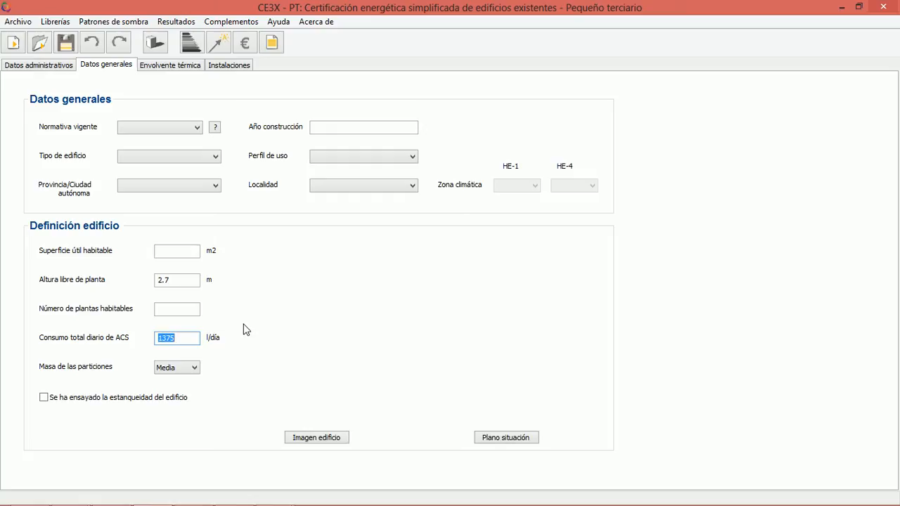
click(187, 338)
drag(187, 337, 150, 338)
Step: Minimise CE3X and open the DB_HE_abril_2009 PDF from the Código-Técnico folder on the desktop
click(842, 8)
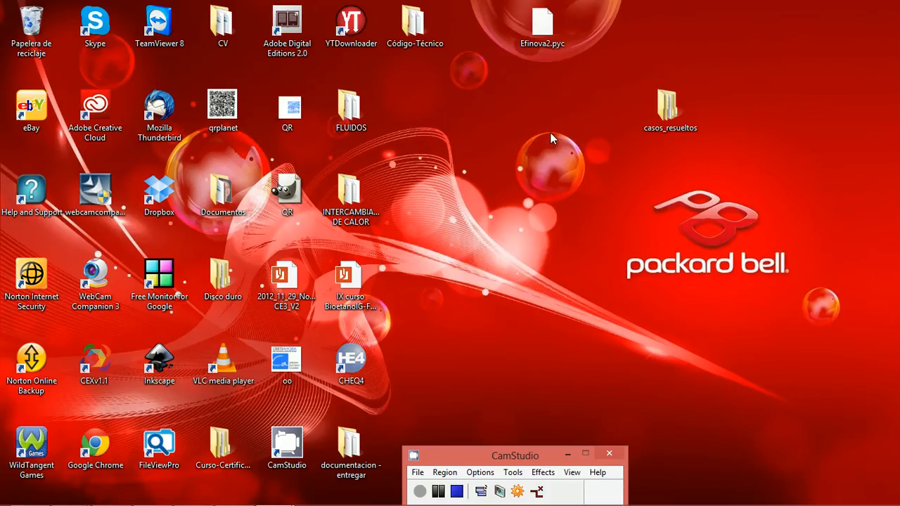
double_click(432, 40)
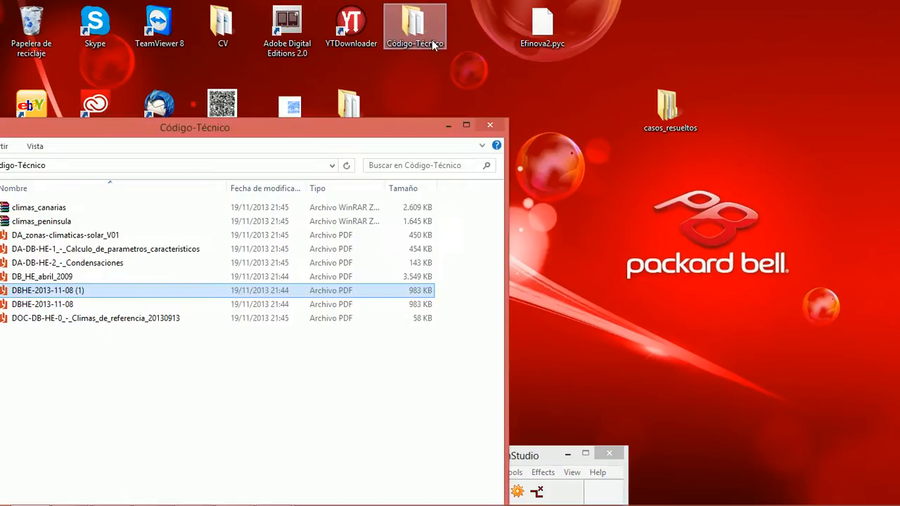
click(466, 130)
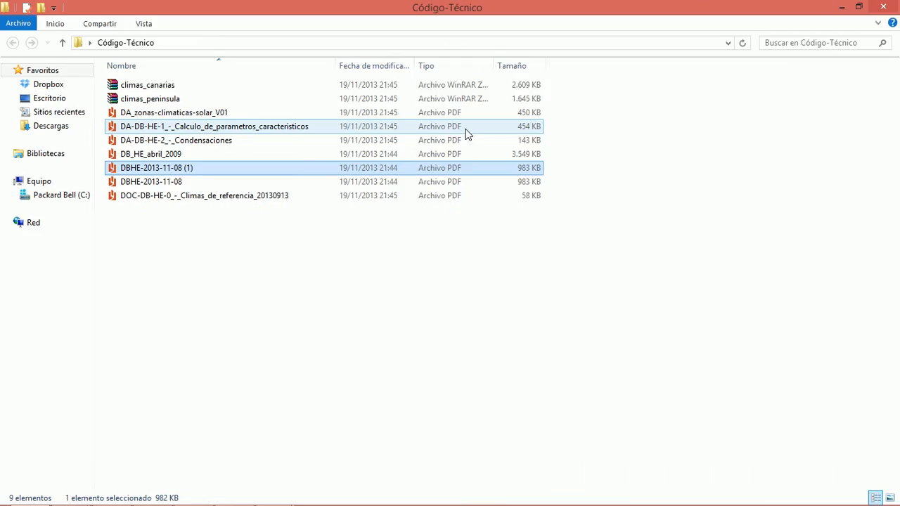
double_click(166, 158)
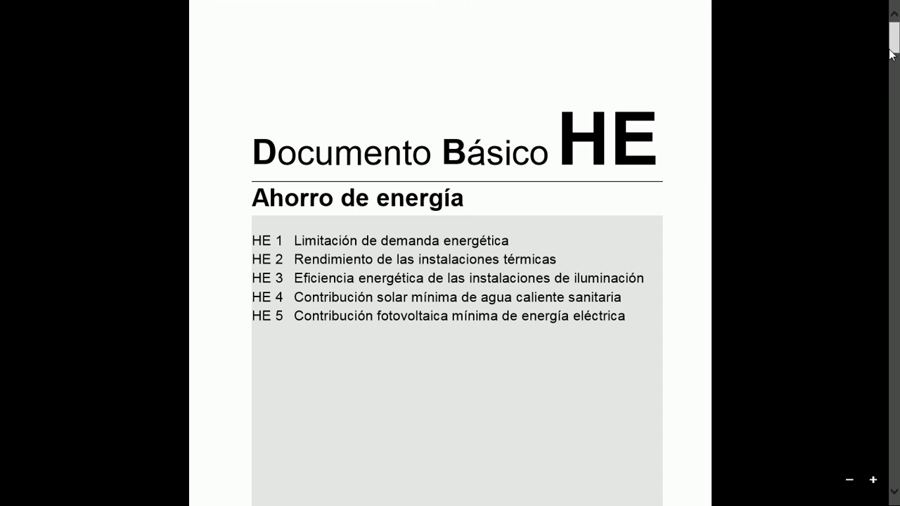
Step: Find Table 3.1 with the reference hot water demand at 60 ºC in Section HE 4 of the document
drag(891, 53, 898, 196)
drag(898, 211, 897, 327)
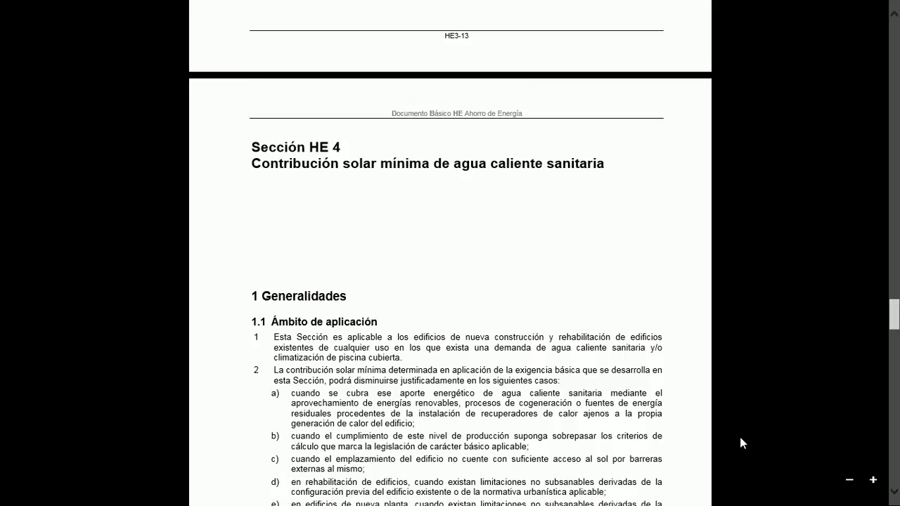
click(894, 491)
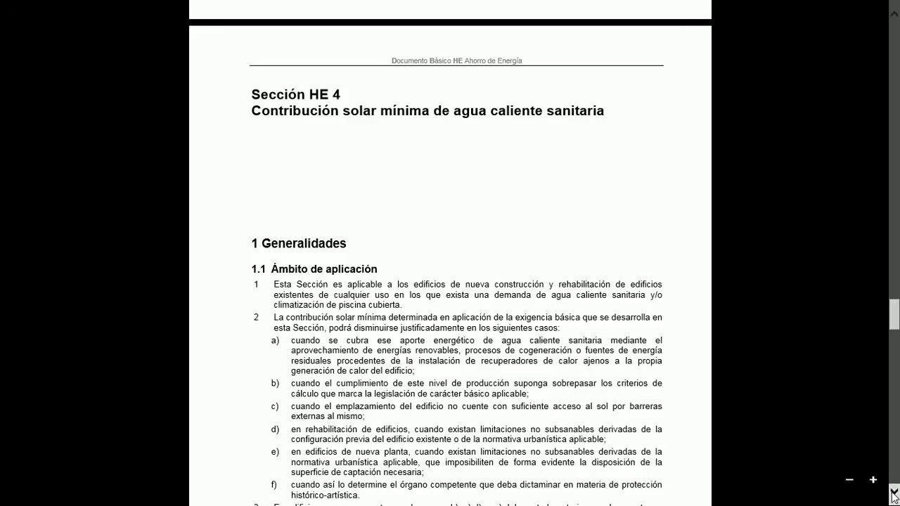
click(894, 494)
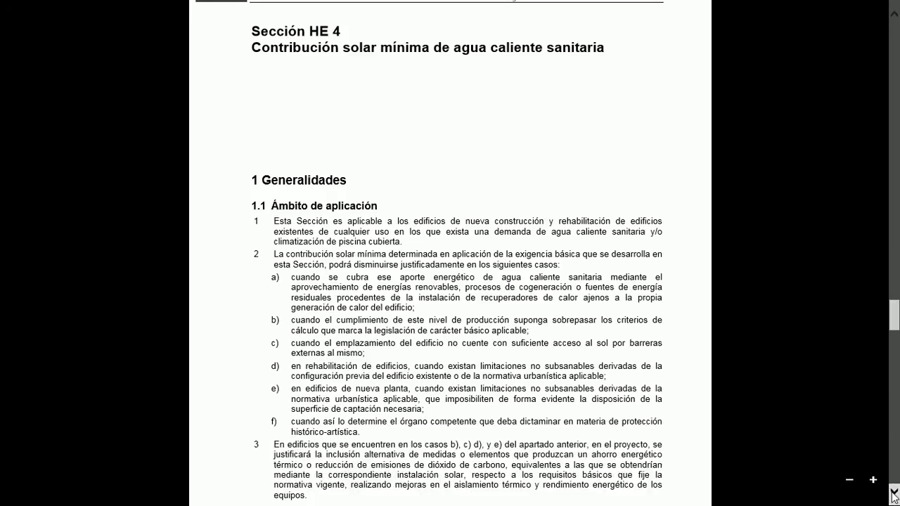
click(893, 496)
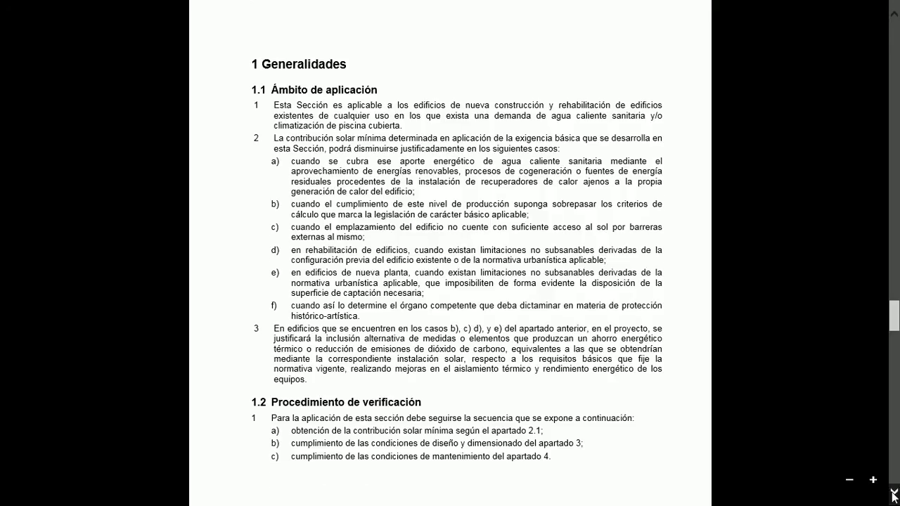
click(894, 494)
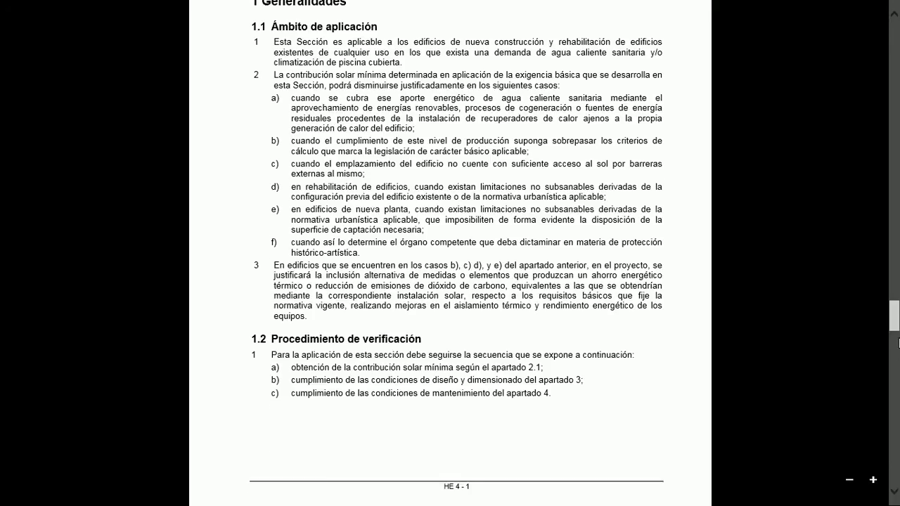
drag(896, 325, 896, 336)
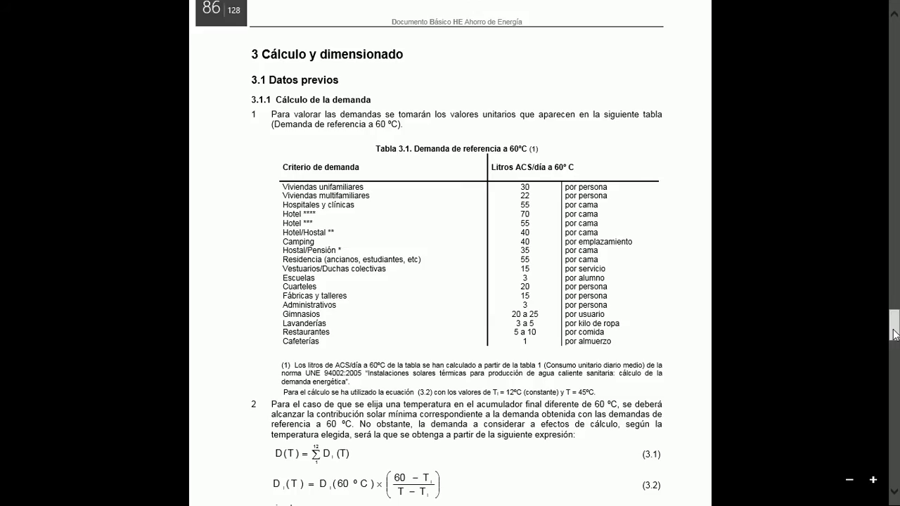
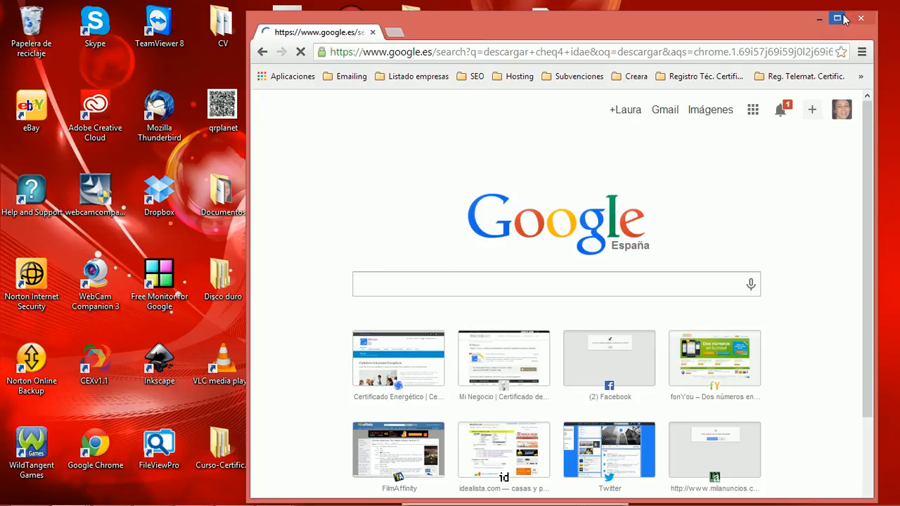
Step: Open the IDAE page on CHEQ4 from the search results, find the program download, and minimise the browser
click(837, 18)
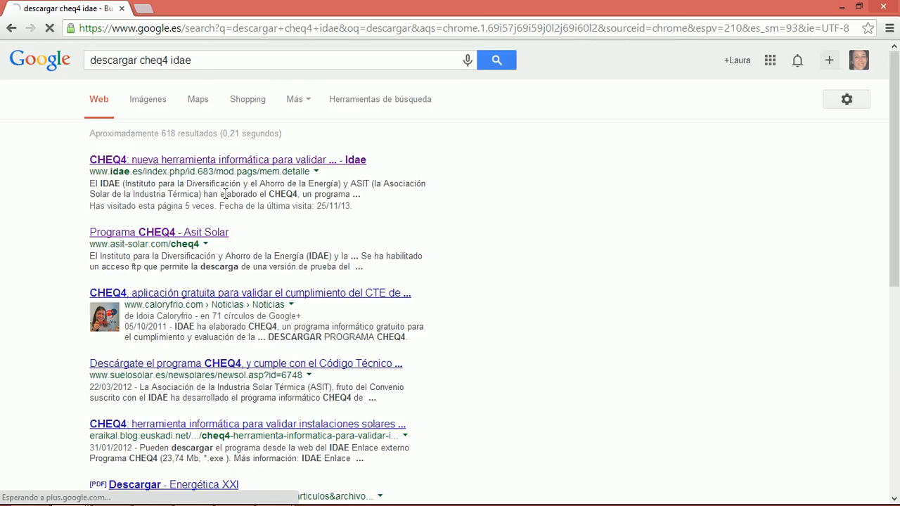
click(206, 159)
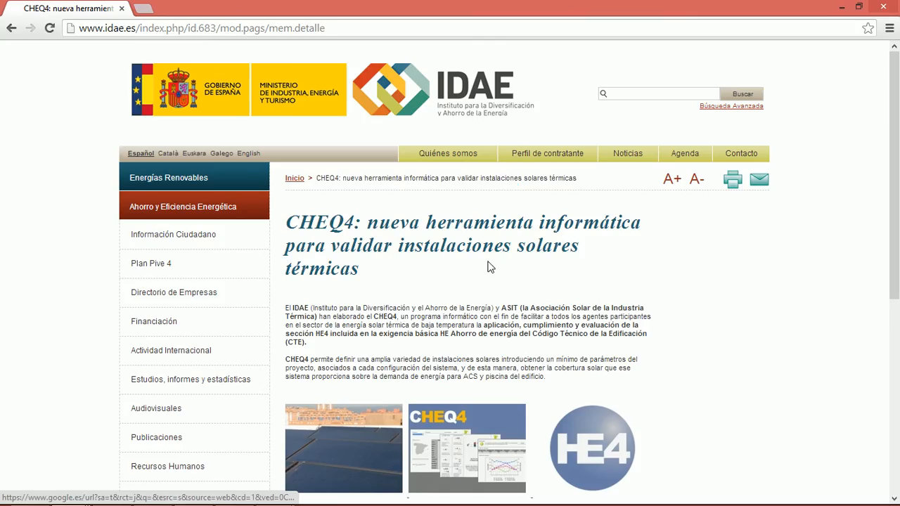
drag(899, 183, 899, 374)
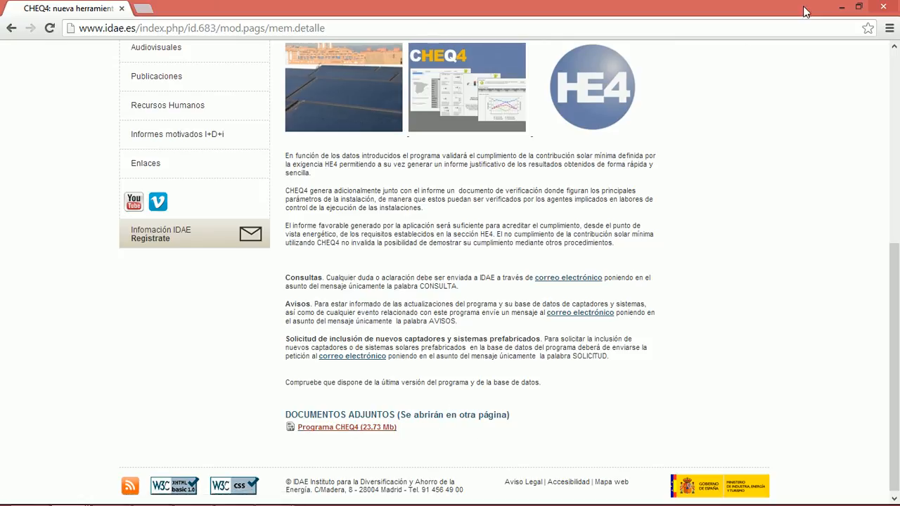
click(841, 6)
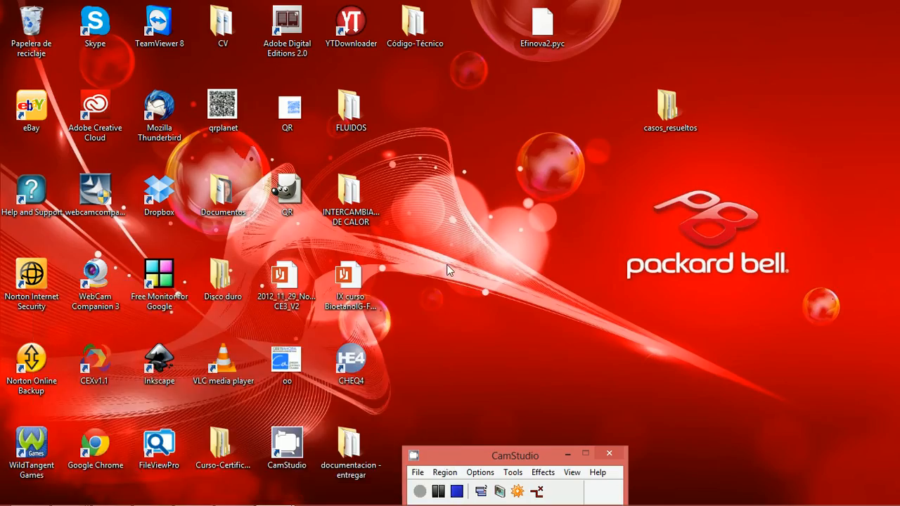
Step: Start CHEQ4 from the desktop, accept its notice, and set the location to the municipality of Albatana in Albacete province
click(371, 351)
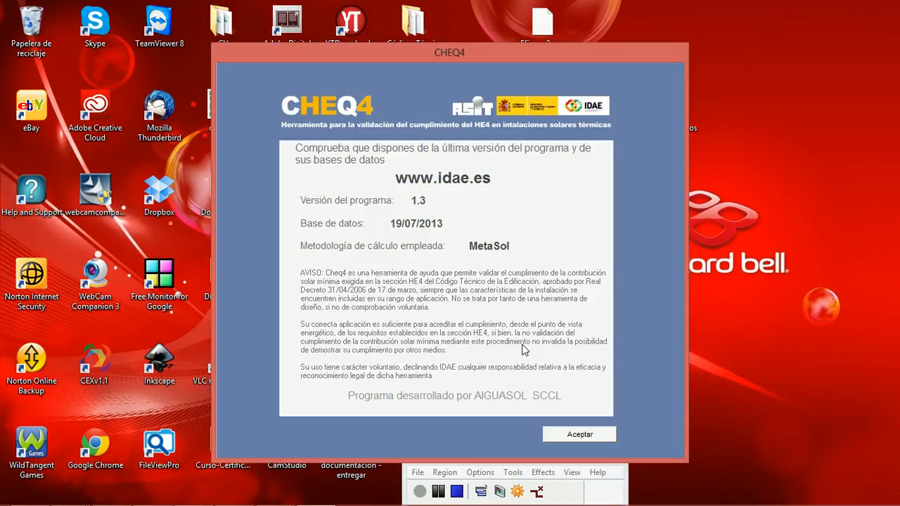
click(573, 440)
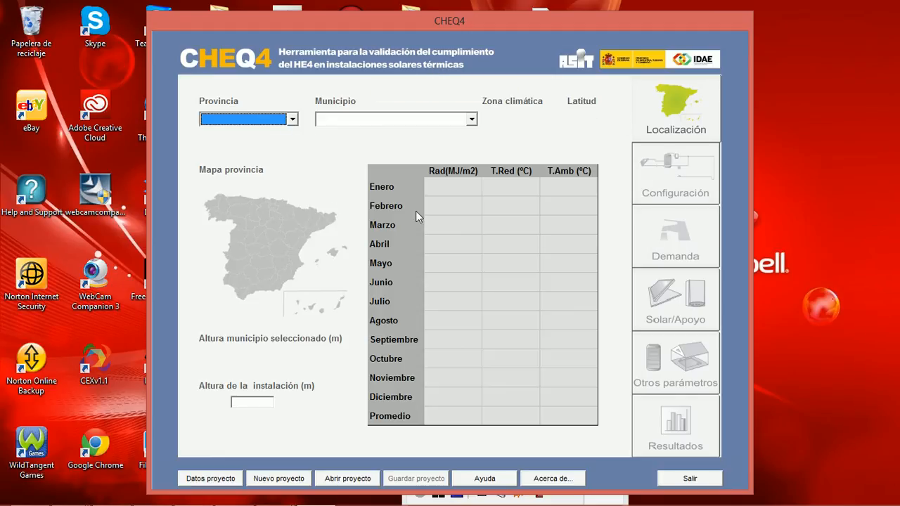
click(263, 125)
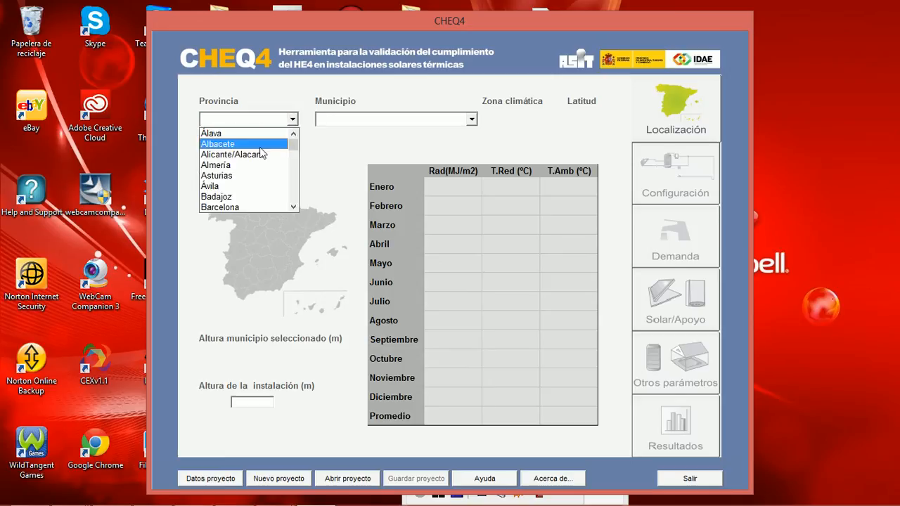
click(285, 146)
click(334, 125)
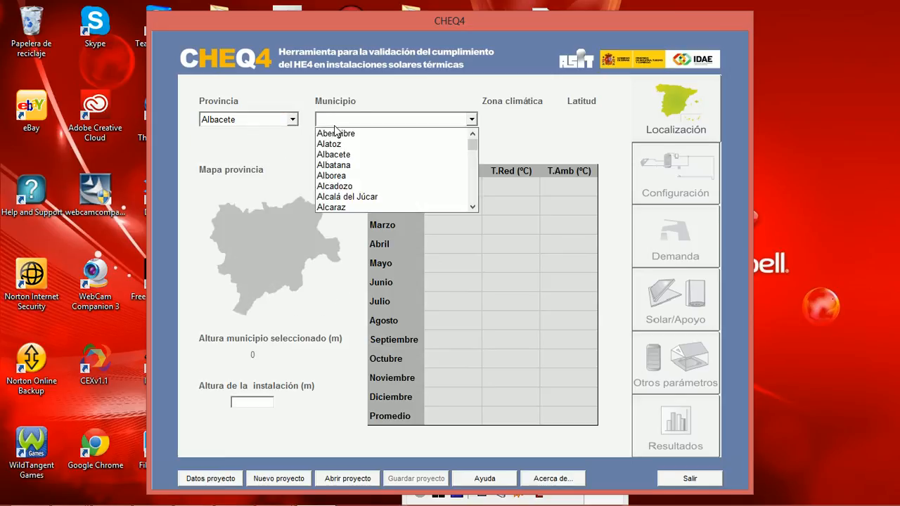
click(349, 169)
Step: Select the single-consumption configuration "Instalación con sistema prefabricado" and view its demand form
click(652, 187)
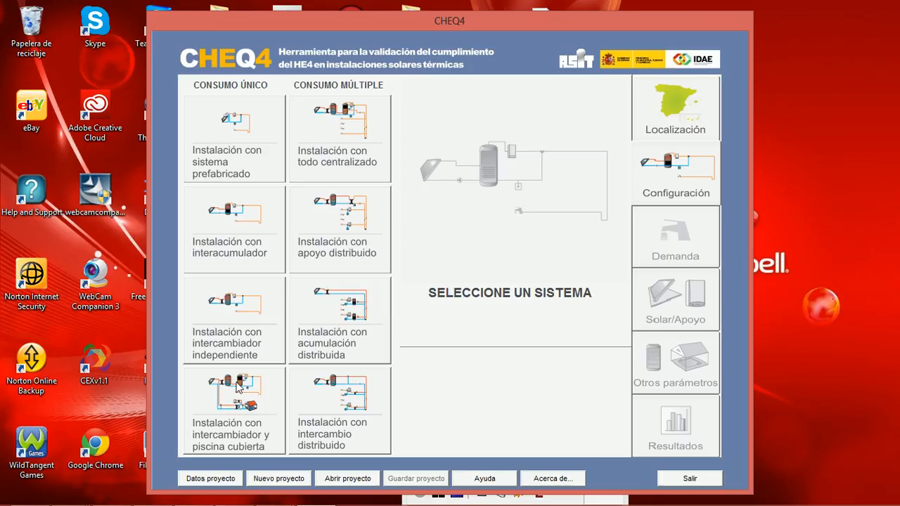
click(223, 110)
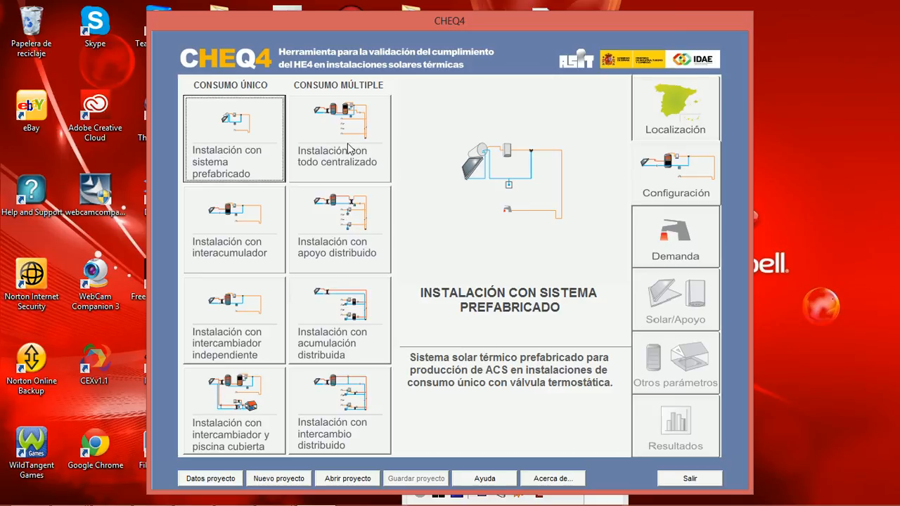
click(667, 229)
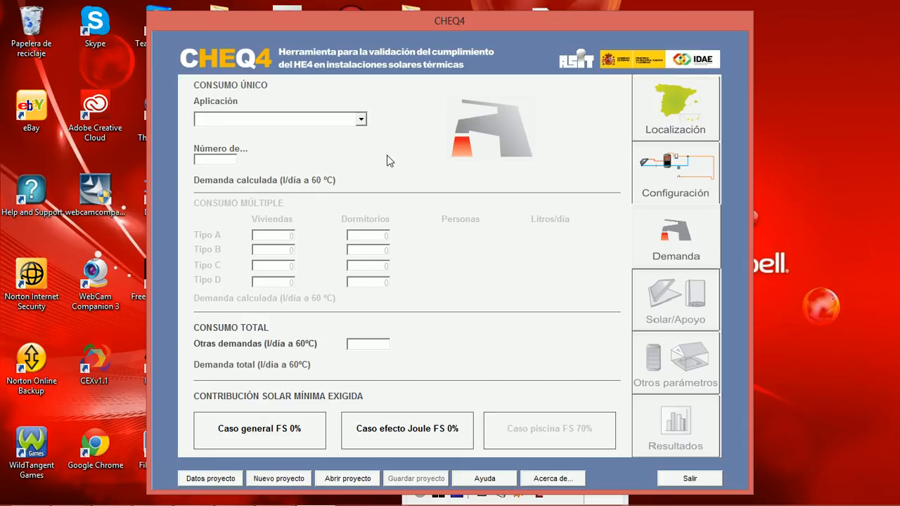
Step: Change the configuration to the multiple-consumption "Instalación con todo centralizado" and view its demand form
click(647, 176)
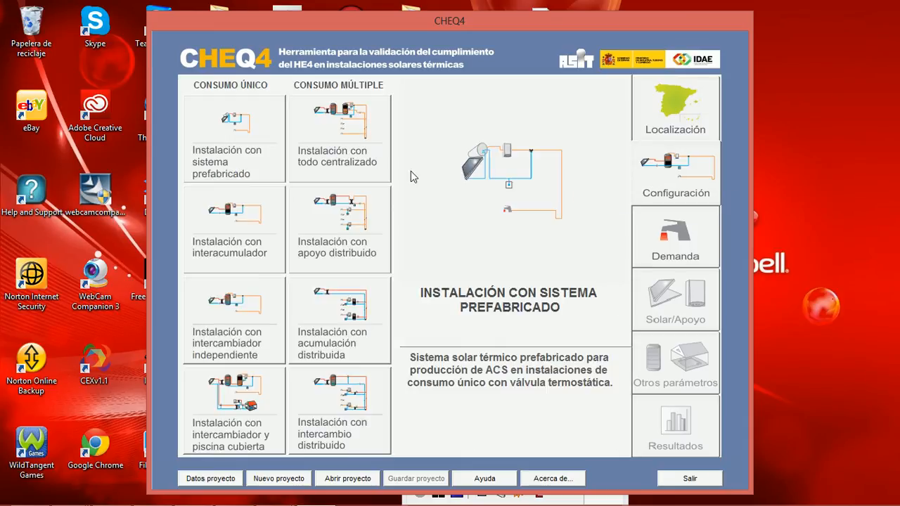
click(371, 161)
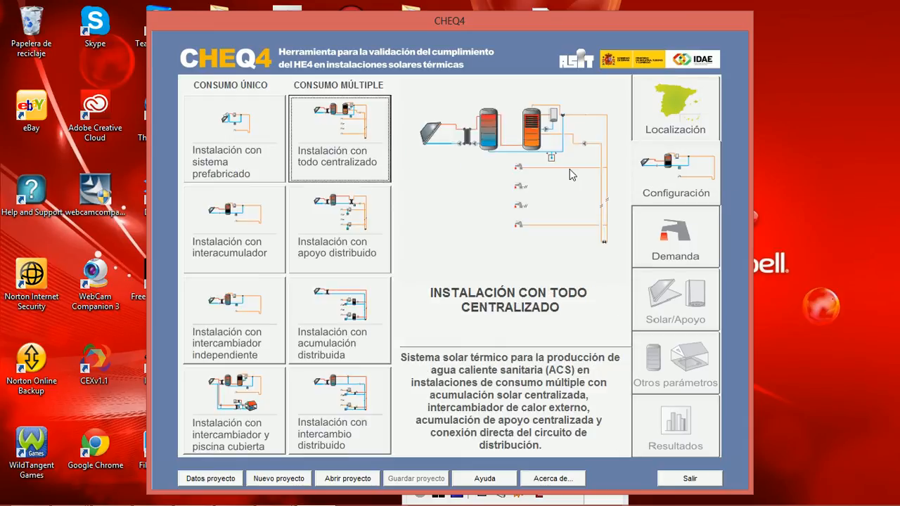
click(658, 242)
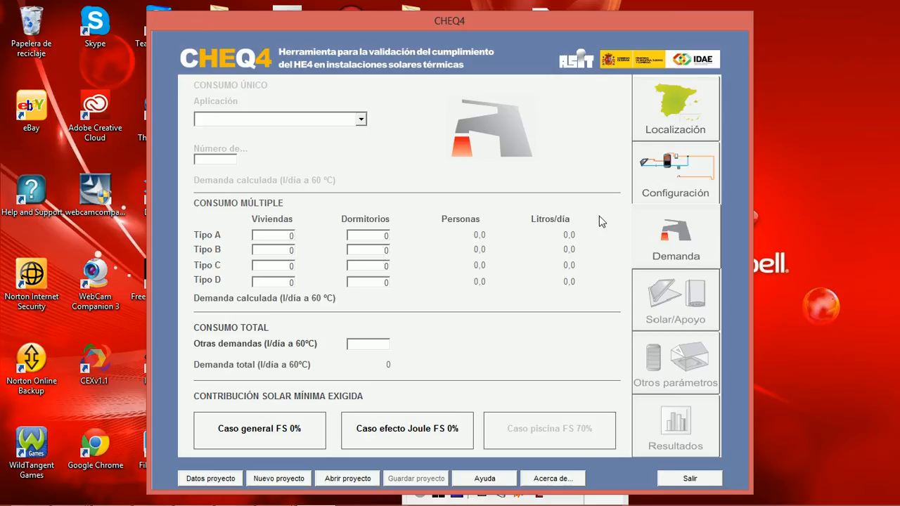
Step: Set the system configuration to the single-consumption "Instalación con interacumulador" and open its demand form
click(641, 185)
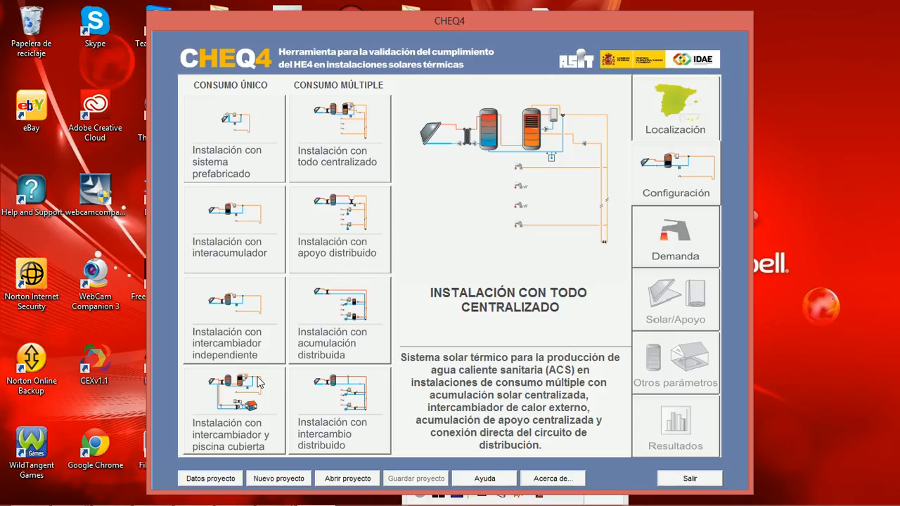
click(243, 249)
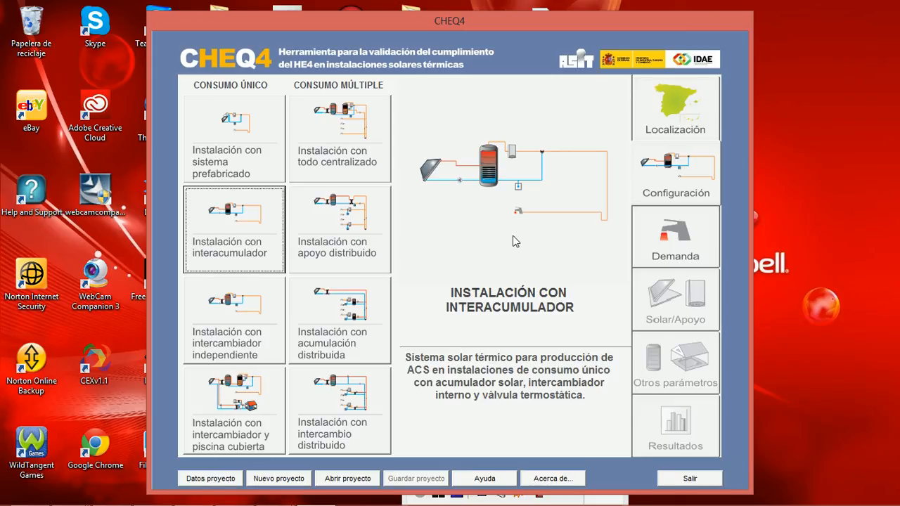
click(657, 241)
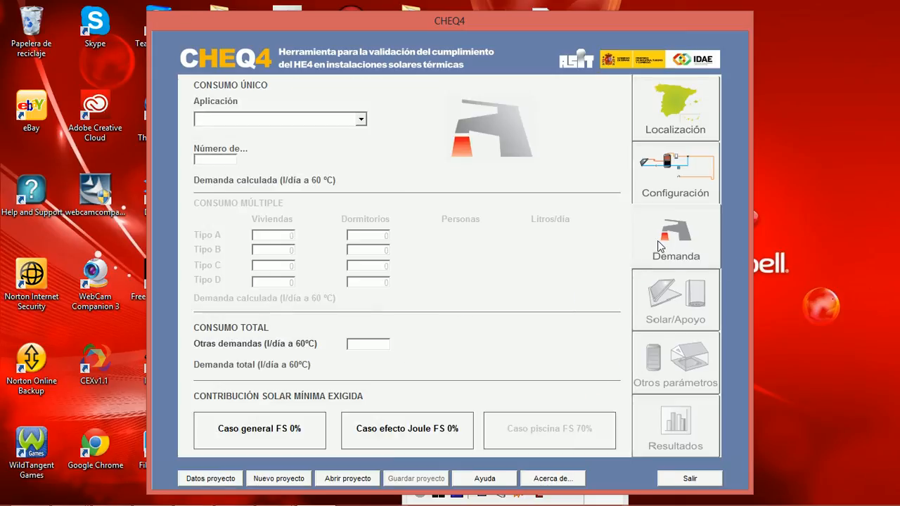
Step: Define the single-consumption demand with the Escuelas application and 400 students
click(293, 116)
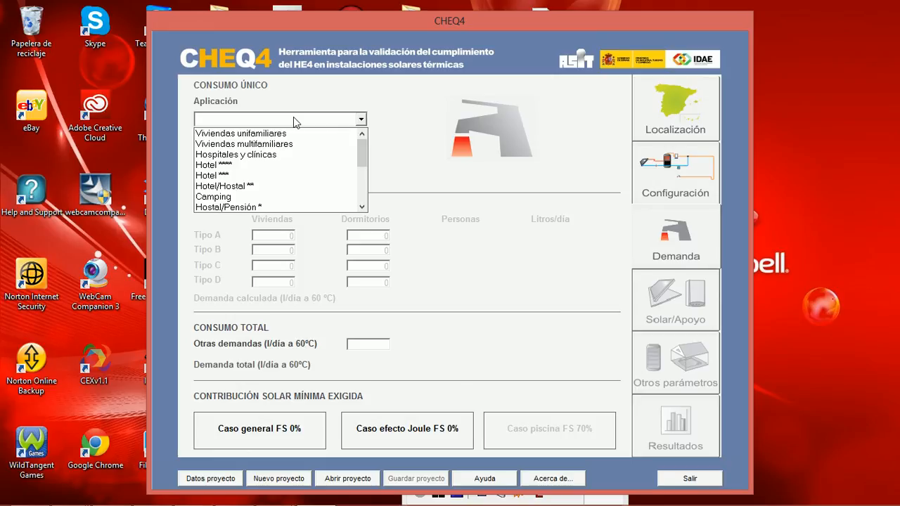
click(293, 166)
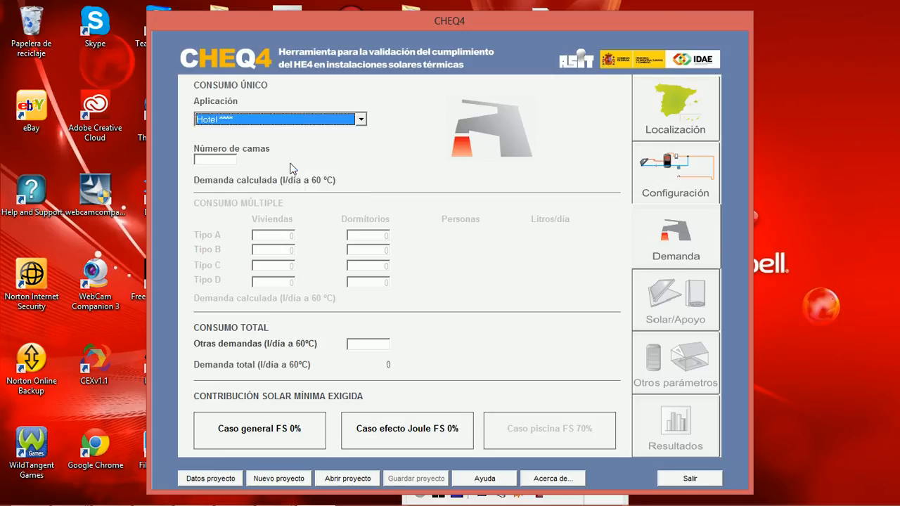
click(269, 117)
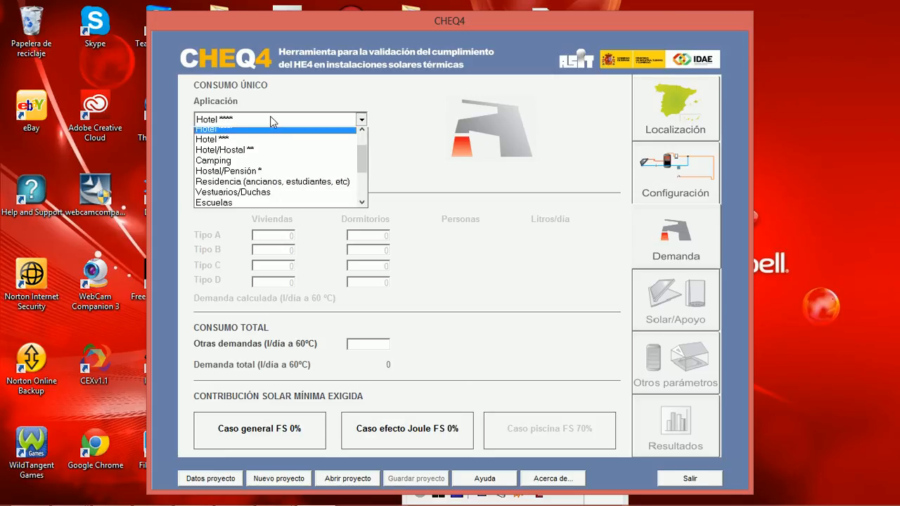
click(326, 204)
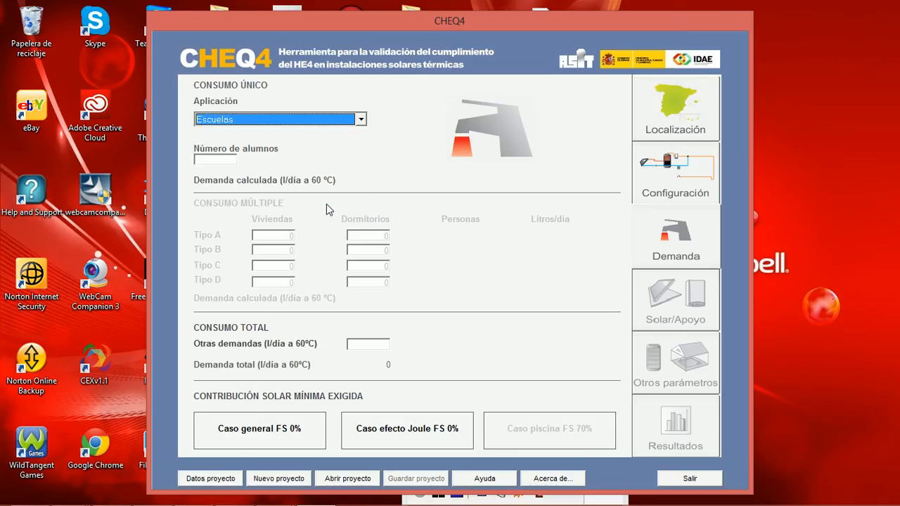
click(232, 121)
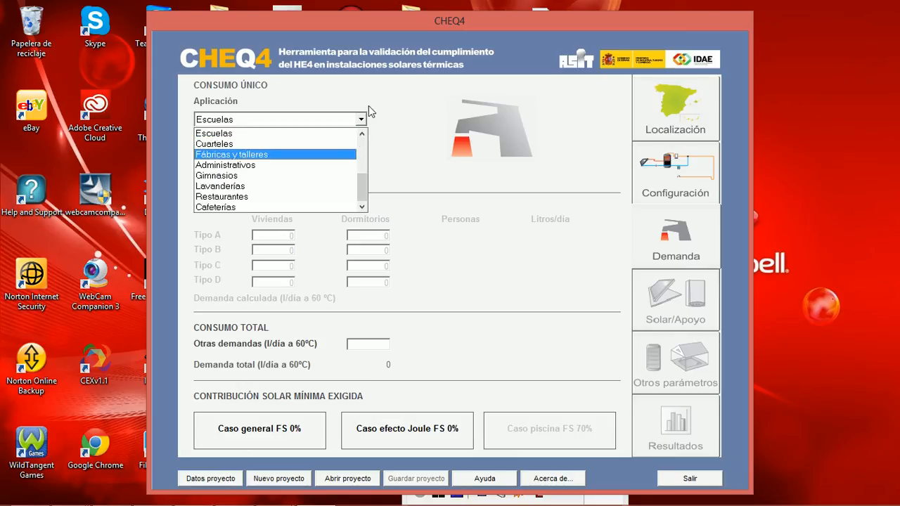
click(425, 119)
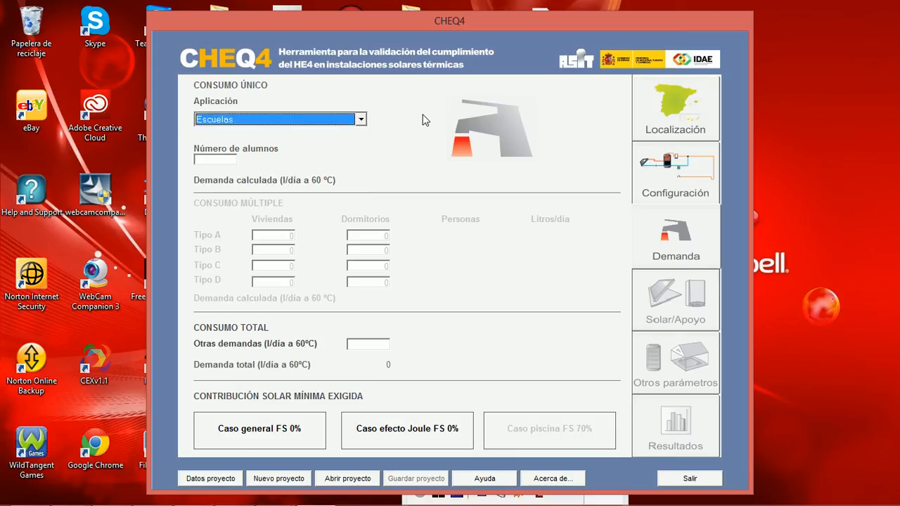
click(211, 160)
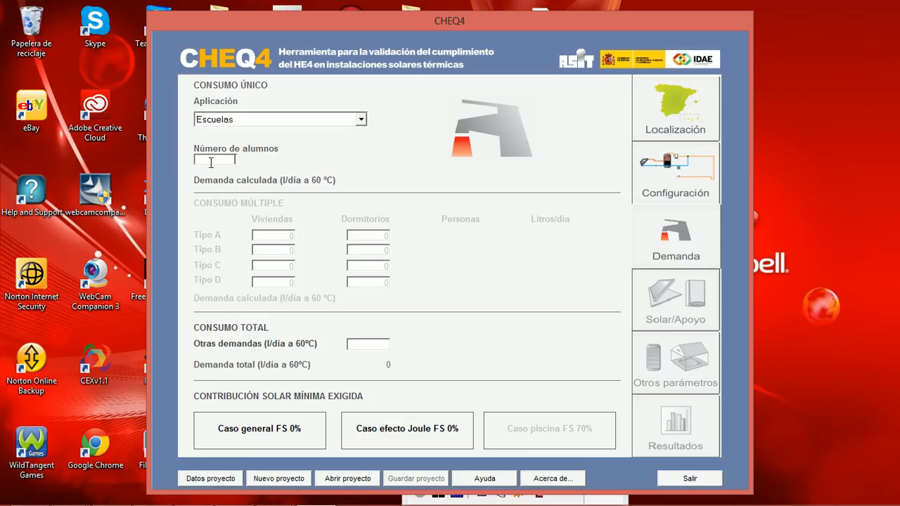
text(400)
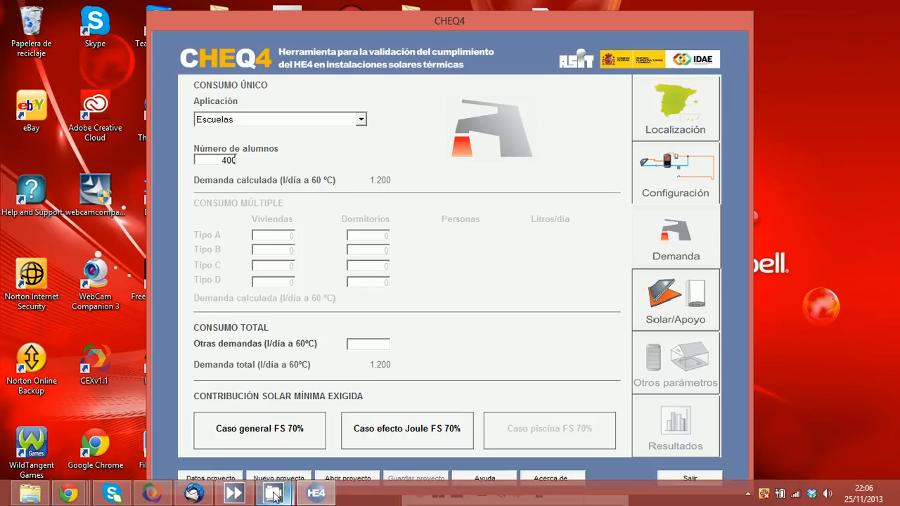
Step: Switch to the CE3X project, set the total daily ACS consumption to 1200 l/día, and minimise CE3X
click(274, 496)
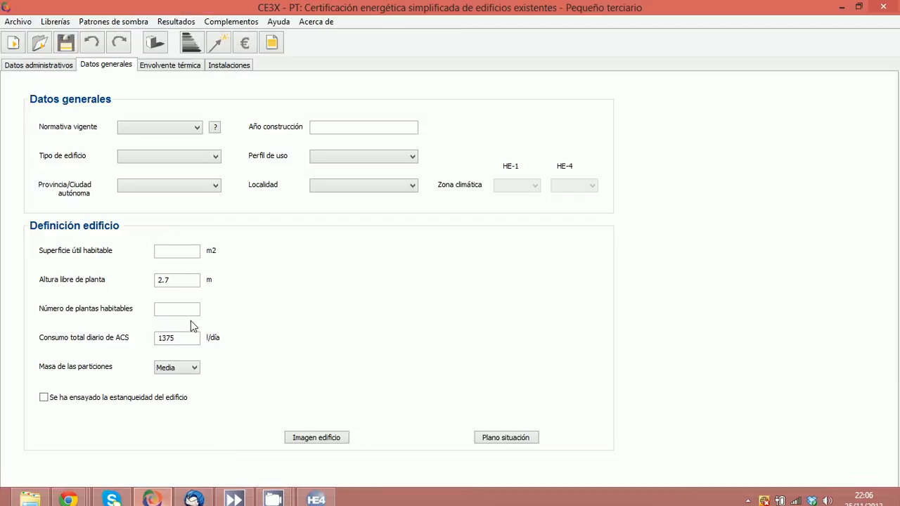
drag(188, 339, 128, 338)
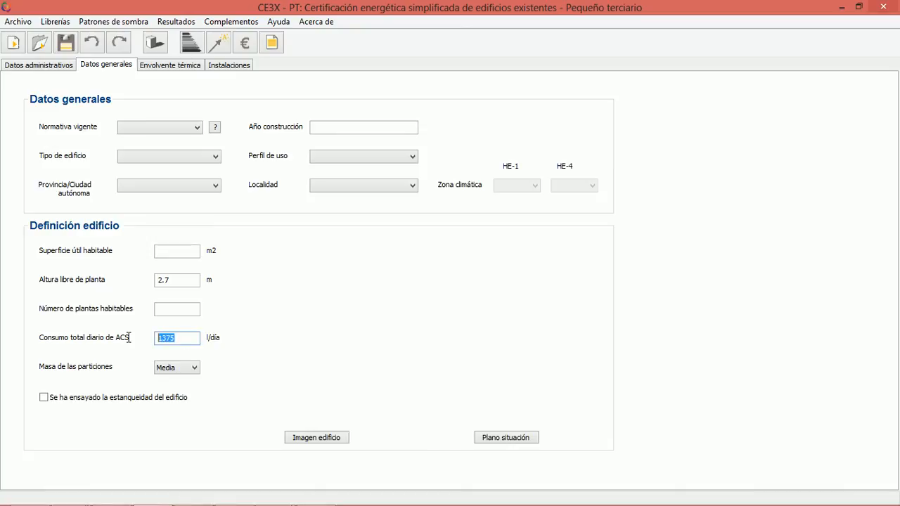
text(1200)
click(841, 7)
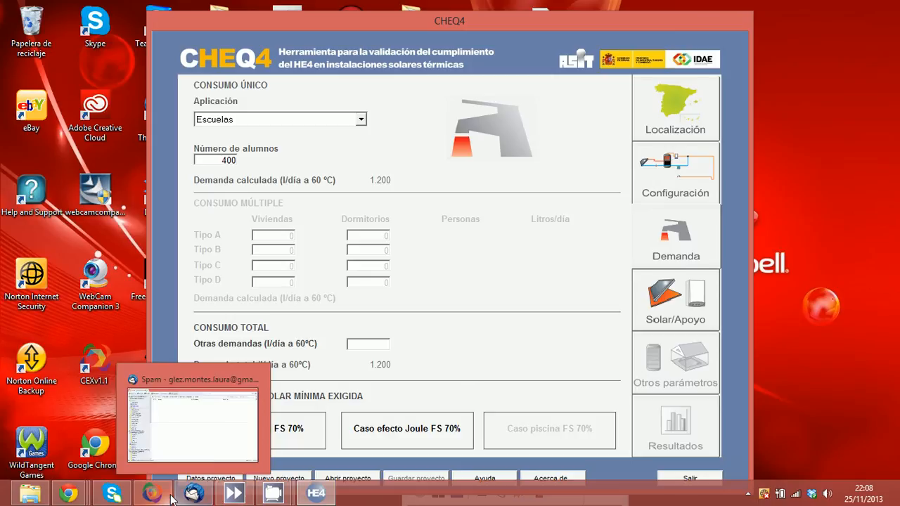
Step: Switch to CE3X, view the Contribuciones energéticas form in the building installations, and return to CHEQ4
click(167, 496)
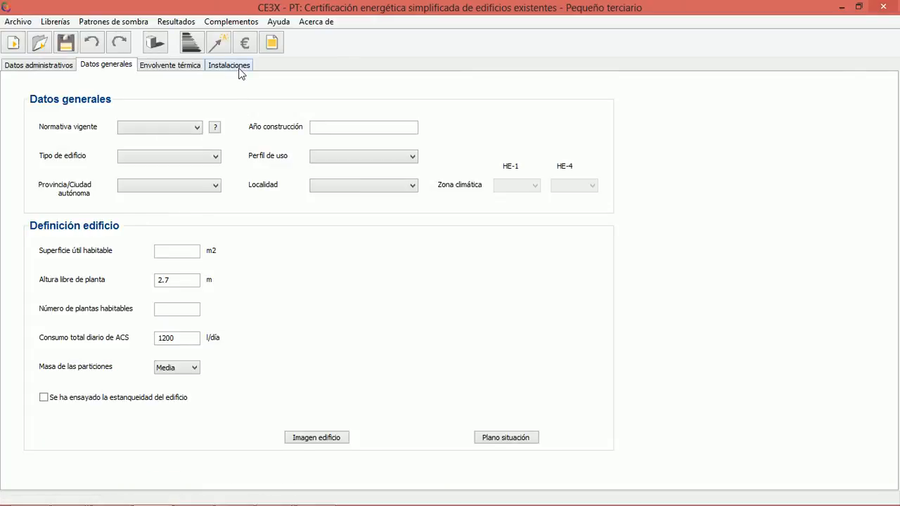
click(238, 66)
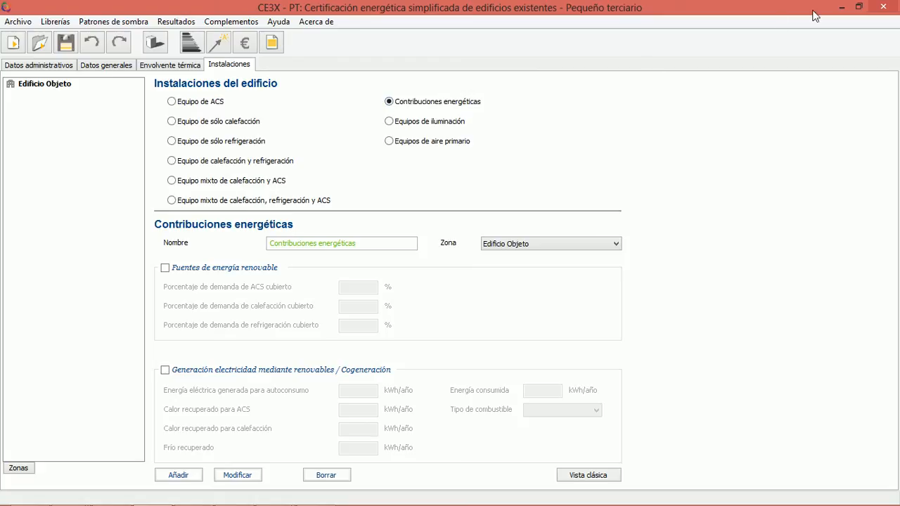
click(841, 6)
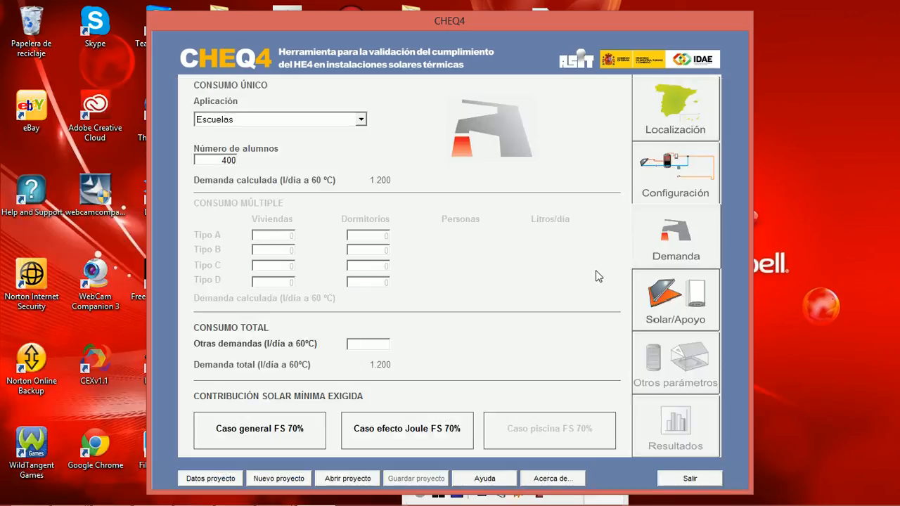